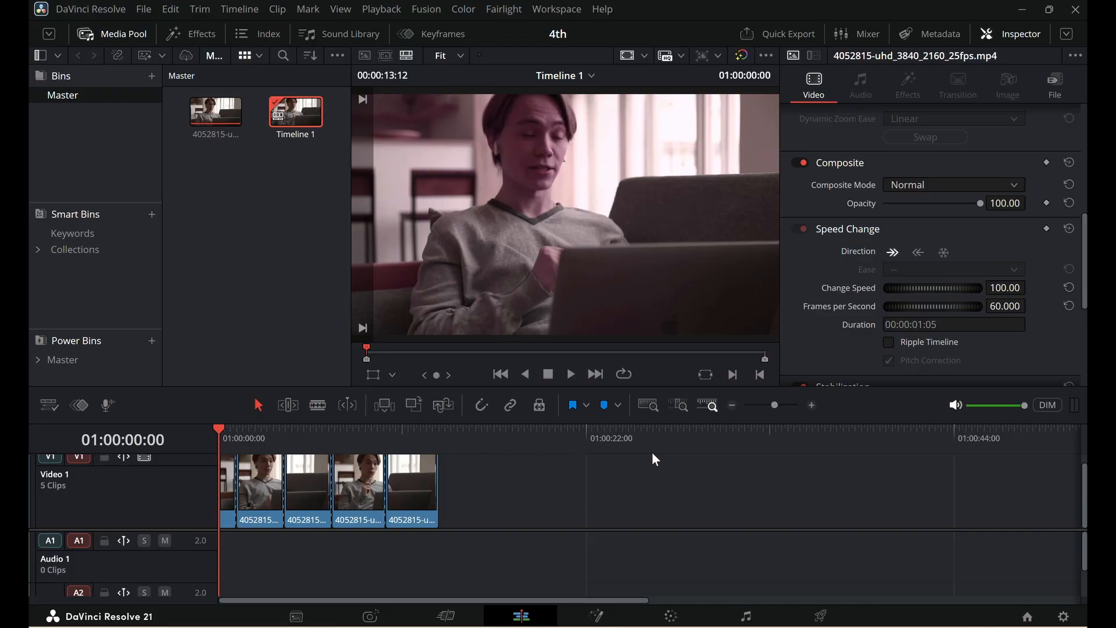
Switch to the color grading workspace and display the waveform scope for the first clip
left_click(671, 615)
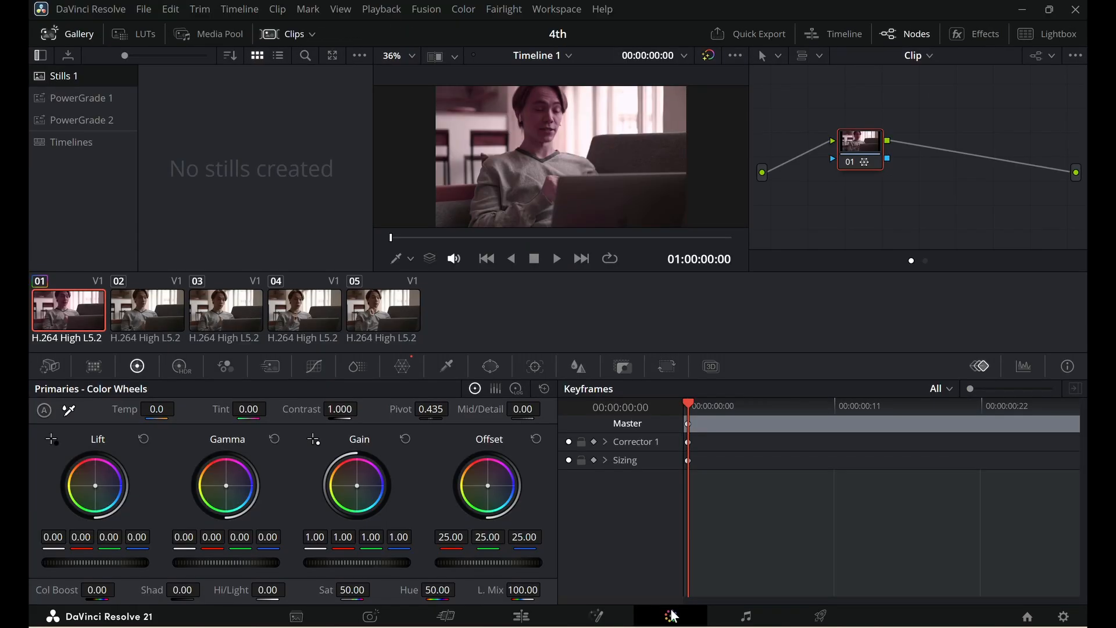
left_click(1024, 367)
left_click(968, 389)
left_click(988, 423)
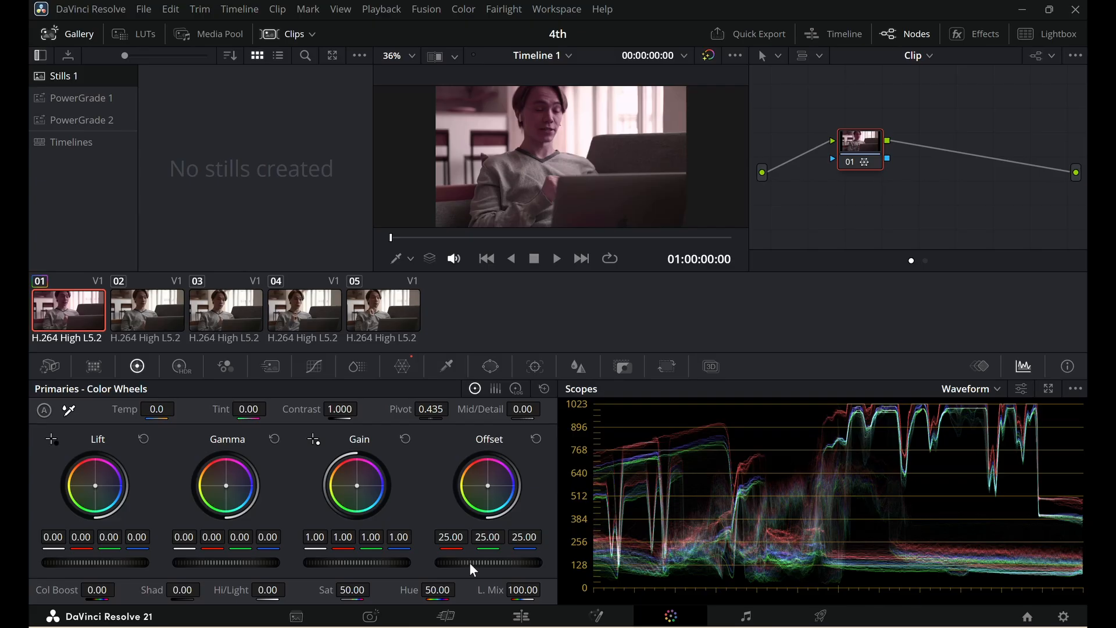
Balance the first clip's node with offset 23.55, gamma -0.01, gain 1.08, temperature 180 and tint -4.50
mouse_move(461, 560)
left_mouse_down()
mouse_move(489, 560)
mouse_move(447, 560)
left_mouse_up()
left_click_drag(226, 562, 260, 563)
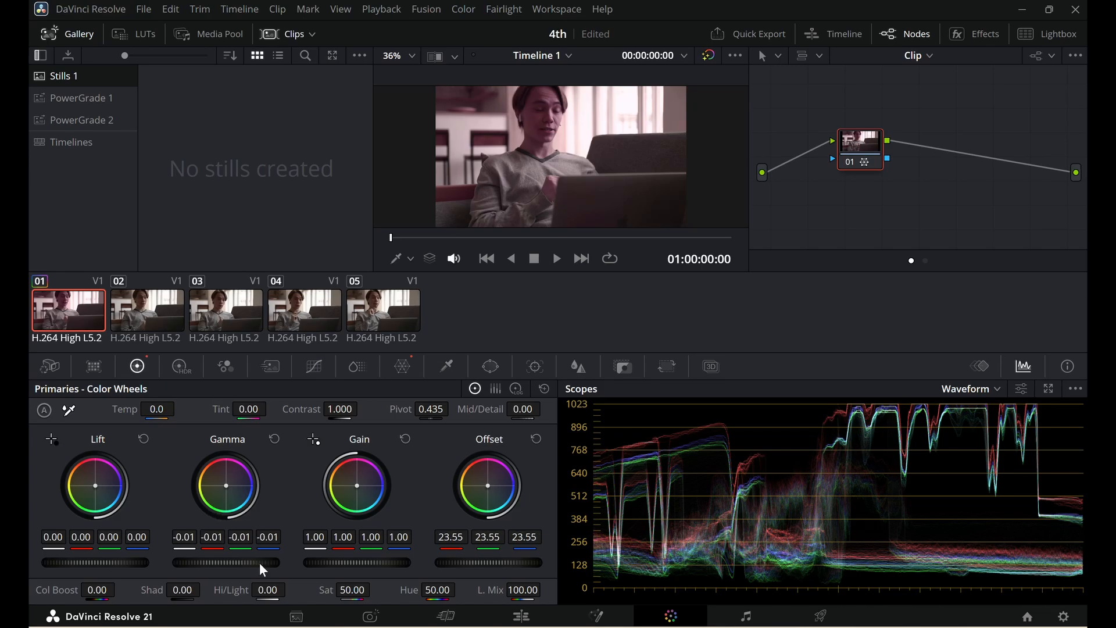
left_click_drag(337, 562, 361, 563)
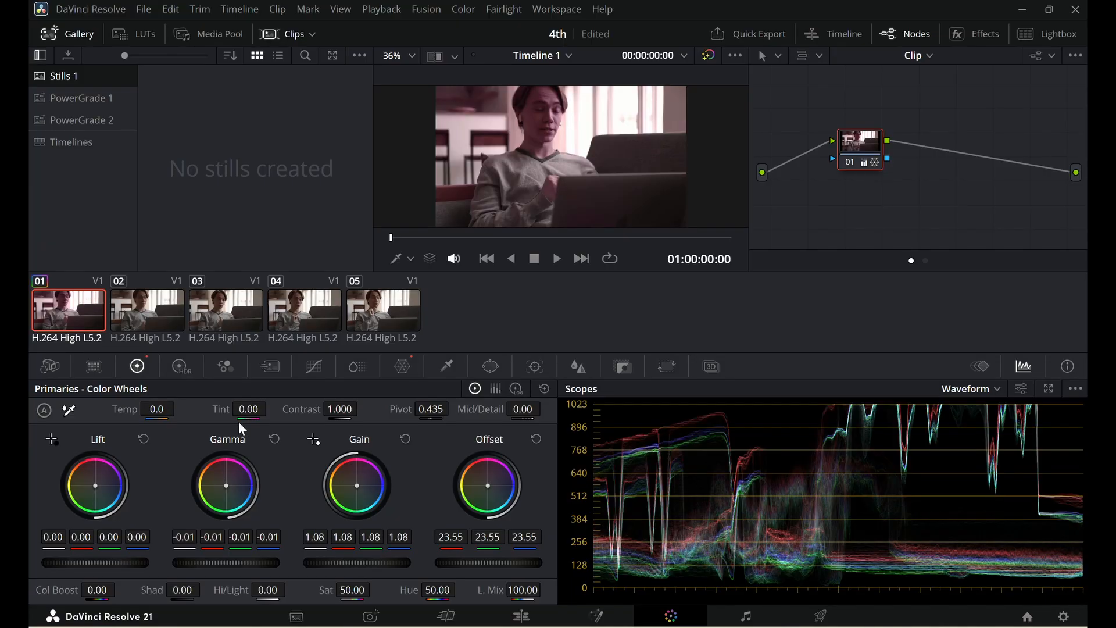
left_click_drag(157, 409, 168, 409)
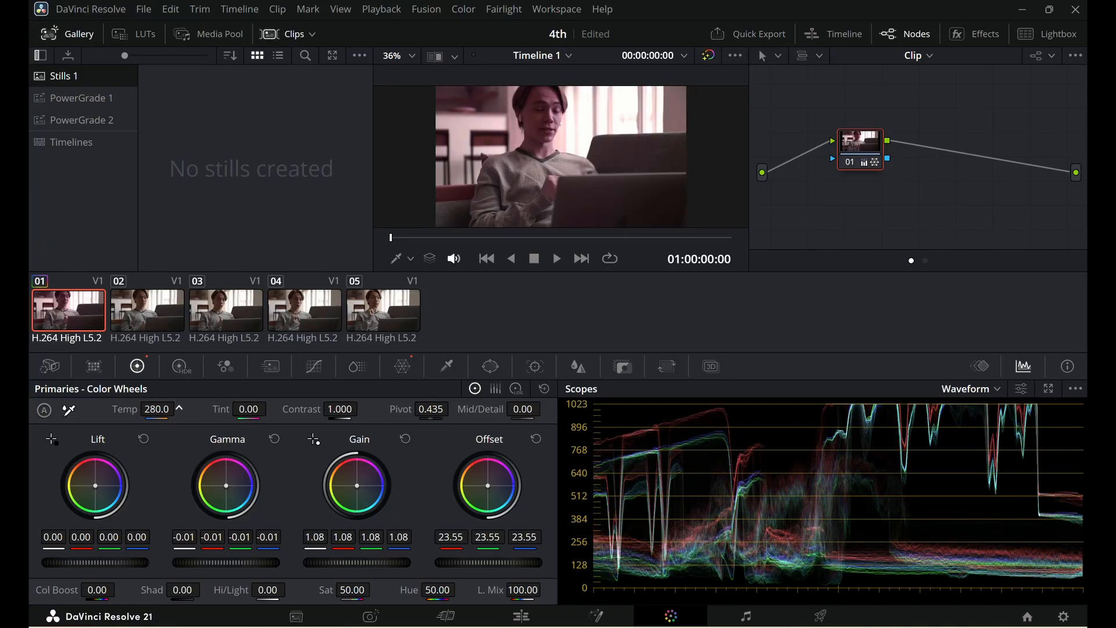
left_click_drag(250, 412, 245, 412)
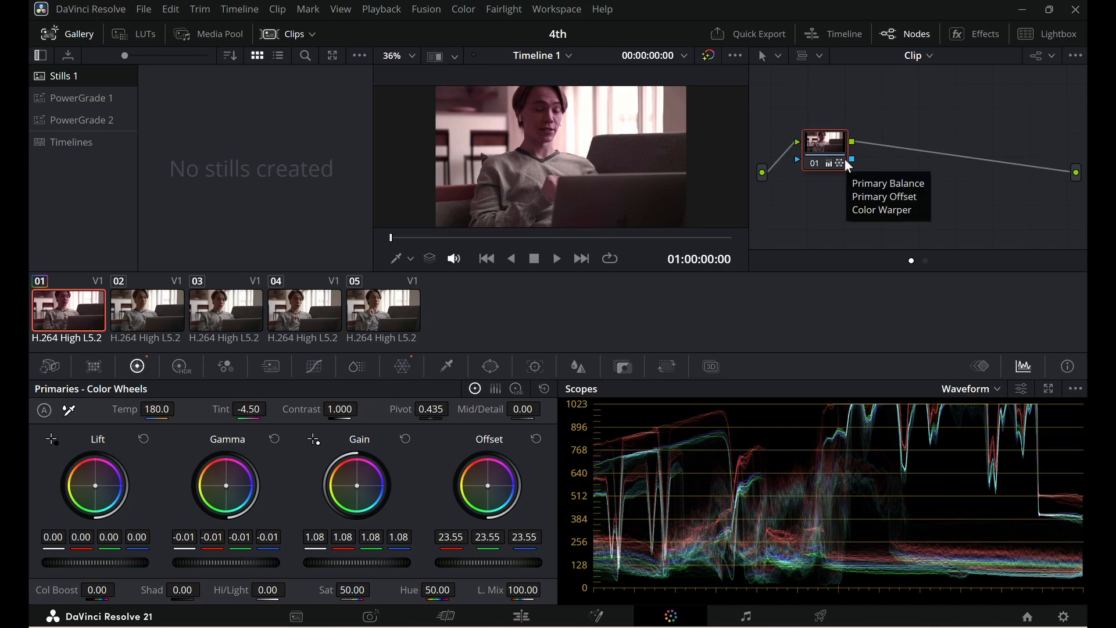
Add a serial node labelled "look" after node 01, with contrast 1.032 and pivot 0.371
key("alt+s")
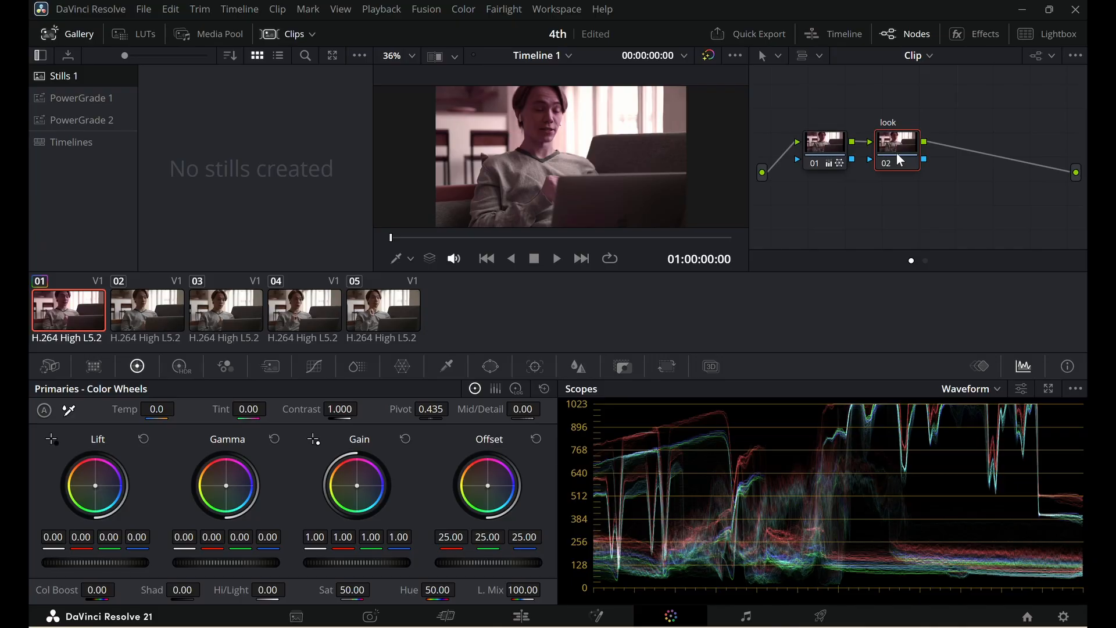
left_click_drag(337, 411, 342, 411)
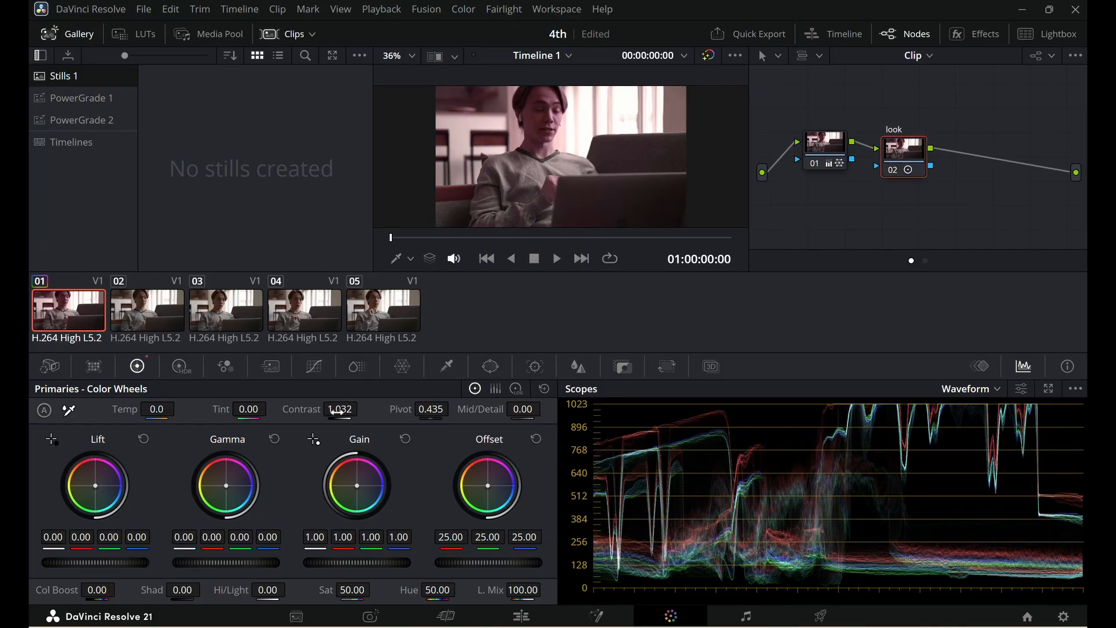
left_click_drag(433, 412, 432, 414)
Pull the middle of the look node's custom curve slightly down, and set its shadows to 11.00 and highlights to -12.00
left_click(314, 366)
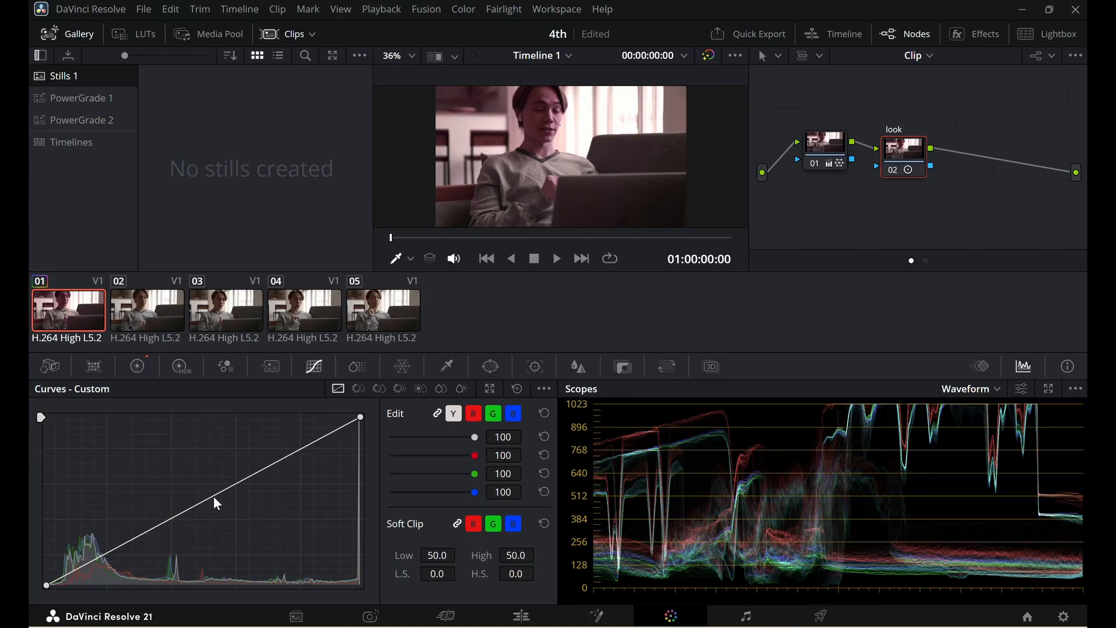
left_click_drag(214, 497, 215, 503)
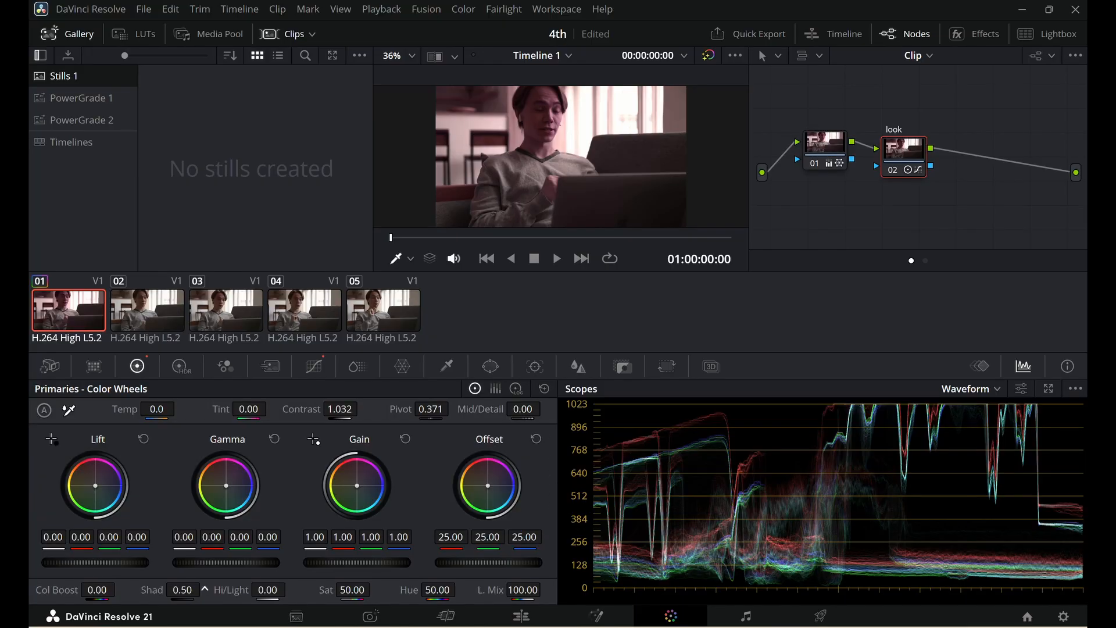
left_click_drag(179, 592, 192, 592)
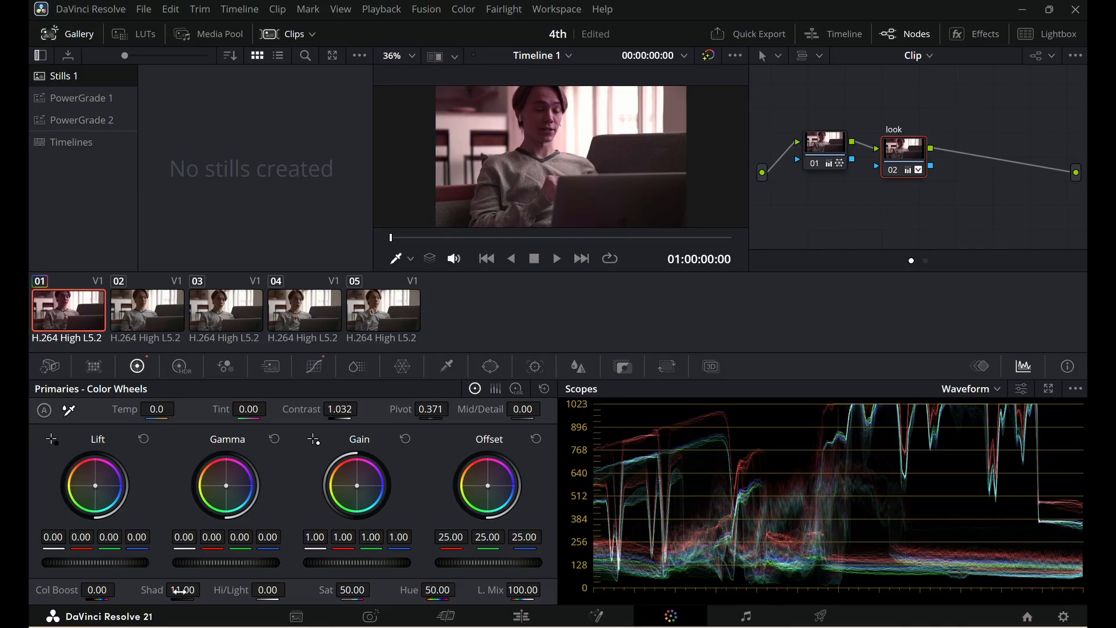
left_click_drag(270, 592, 257, 591)
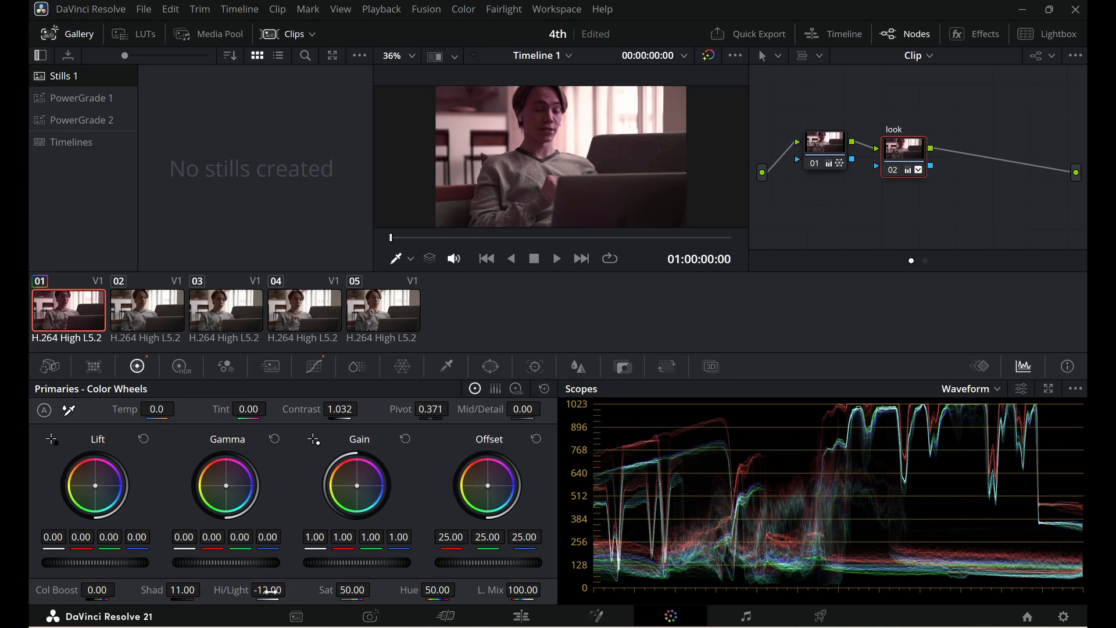
Apply the Astrodesign LUT "ALog to ARRI Log C" to the look node and move the node slightly away from node 01
left_click(134, 34)
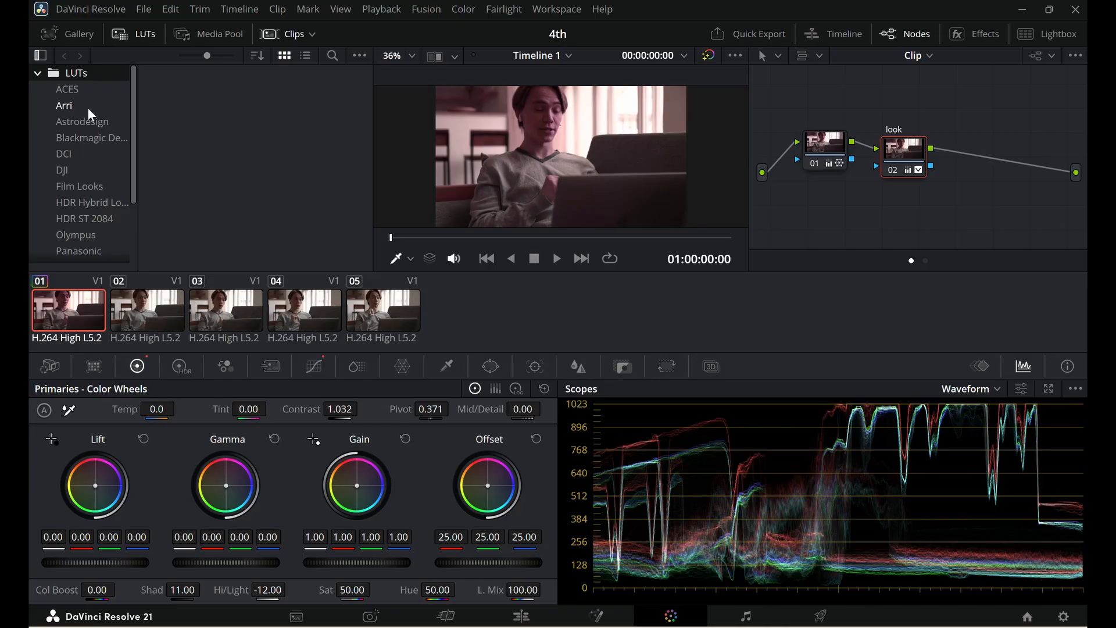
left_click(88, 91)
left_click(98, 122)
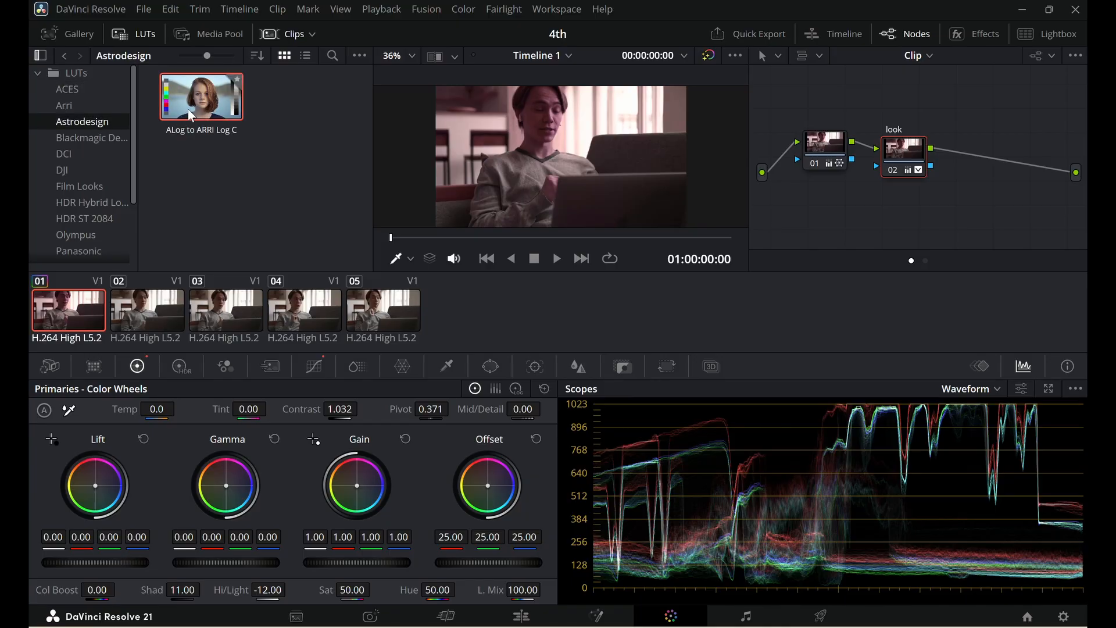
left_click_drag(190, 115, 903, 152)
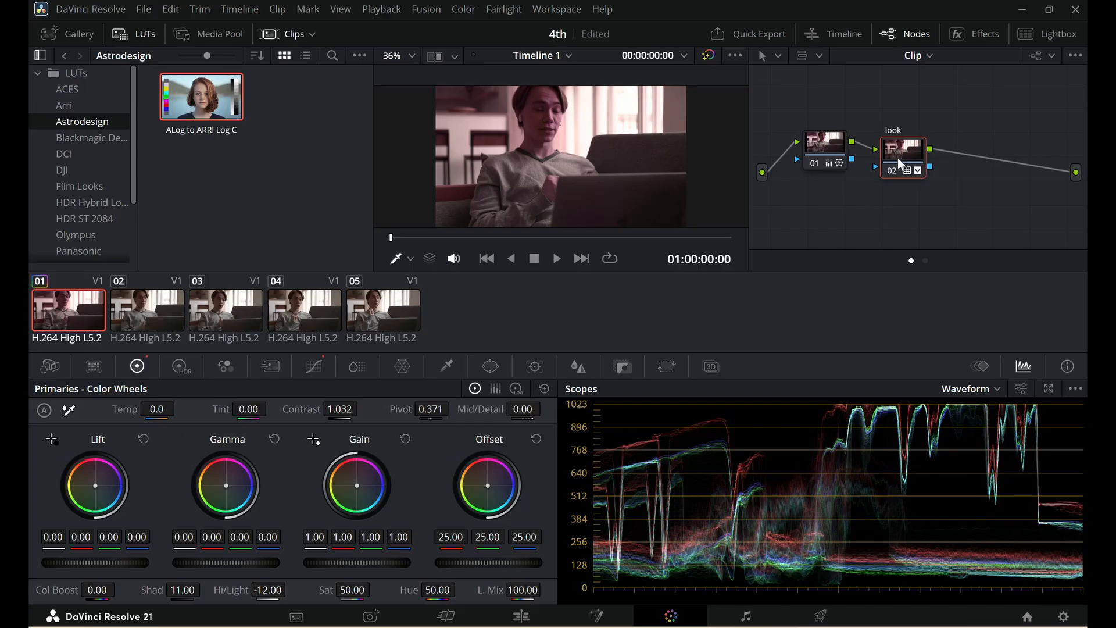
left_click_drag(898, 159, 911, 146)
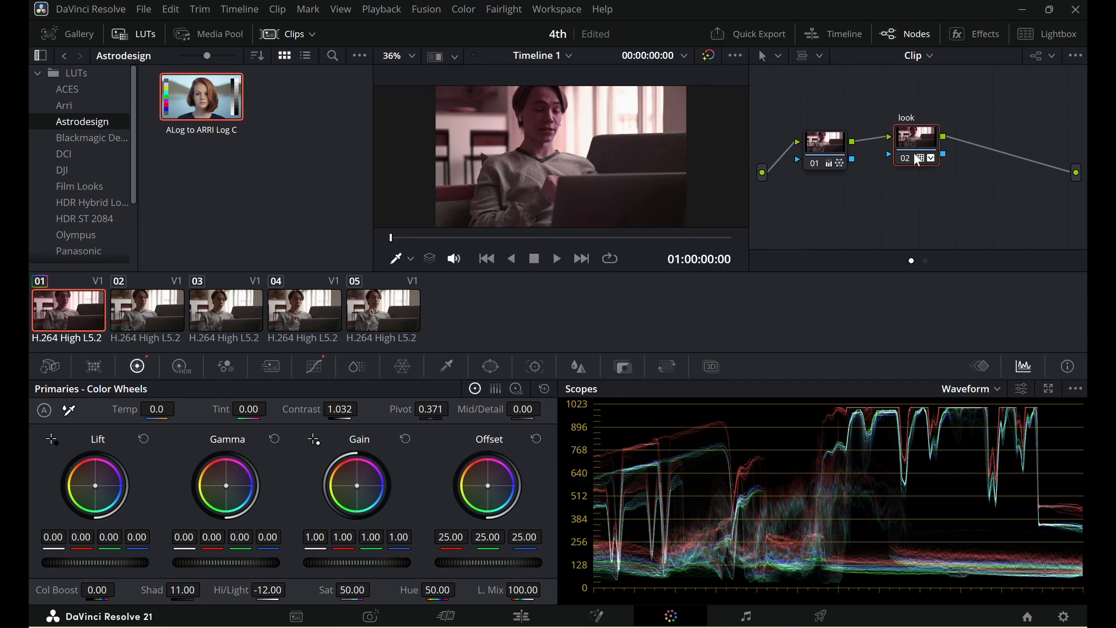
Add a serial node after the look node and label it "finish"
key("alt+s")
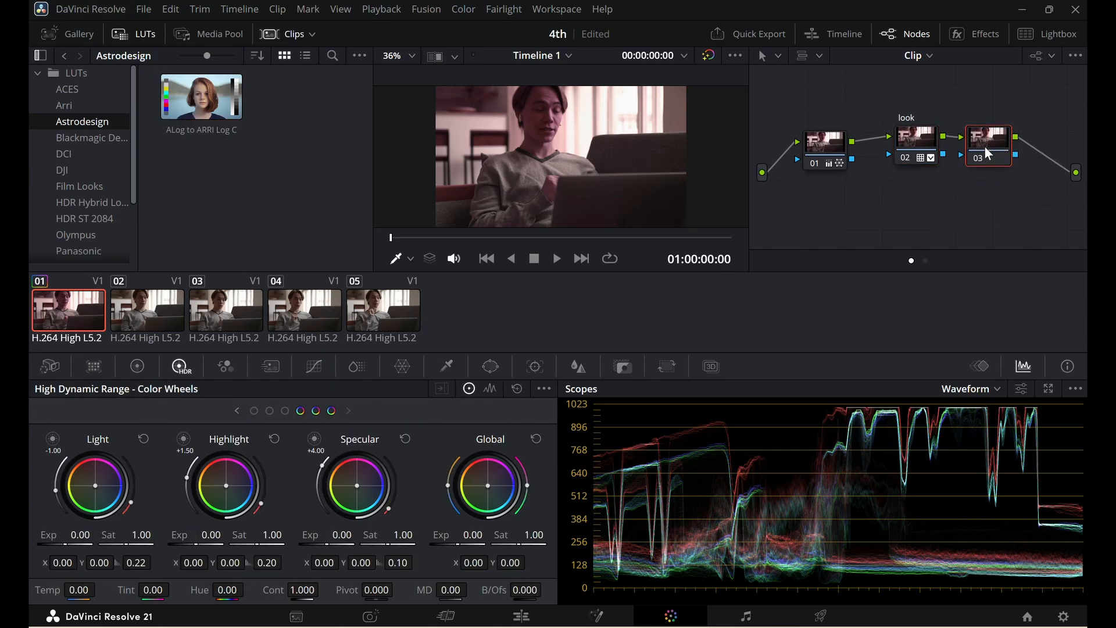
right_click(988, 154)
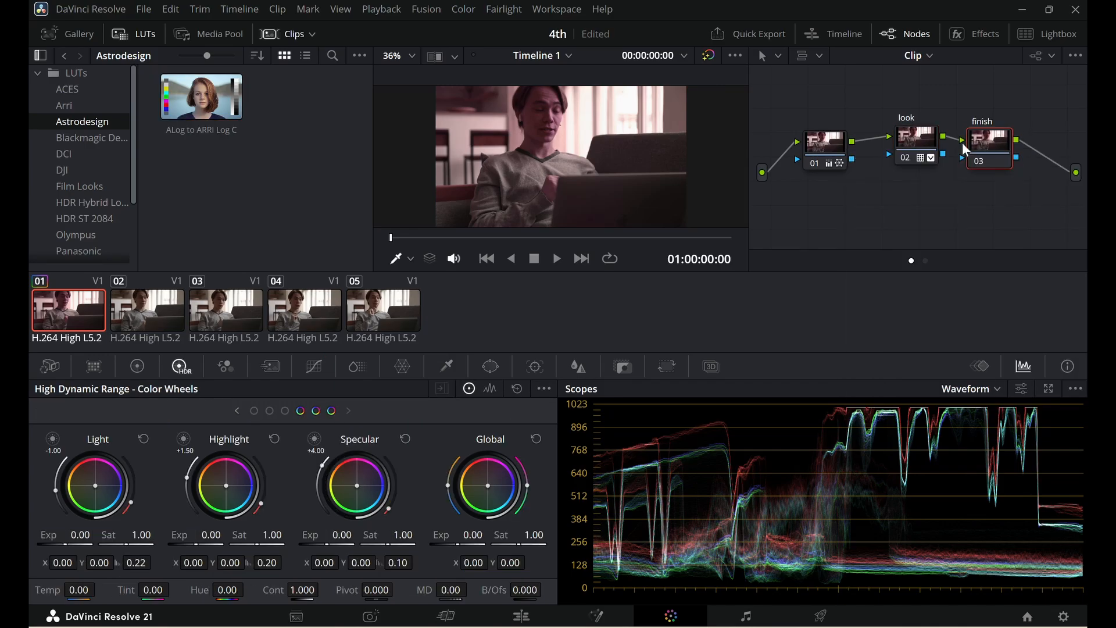
Place an inverted circular window around the man's face on the finish node, soften its edge and darken the surroundings with gamma -0.04
left_click(491, 367)
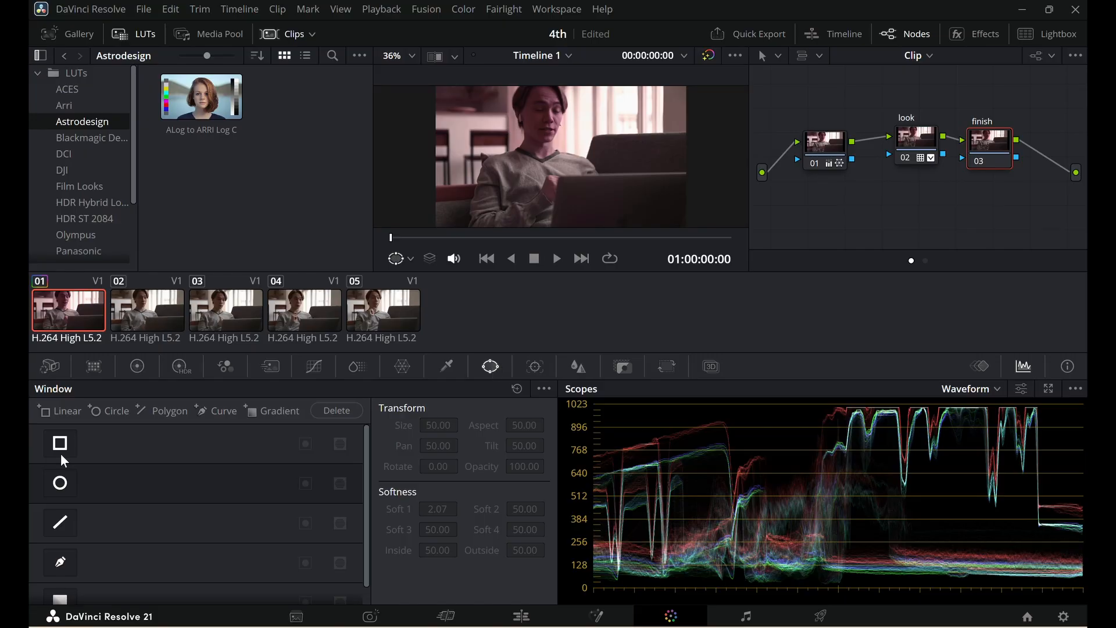
left_click(60, 483)
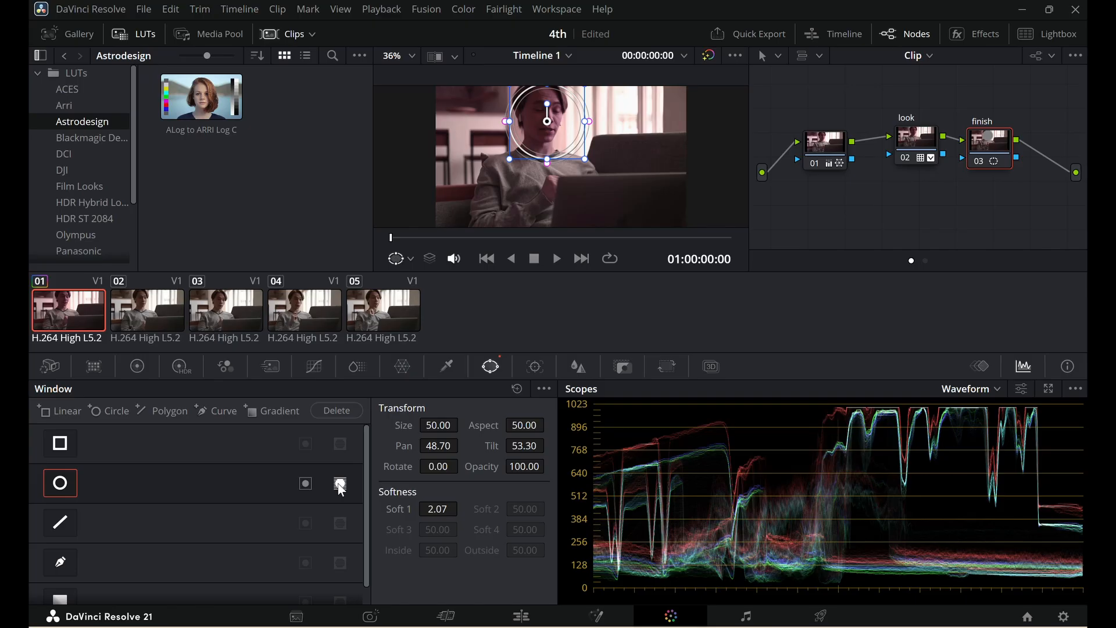
left_click_drag(437, 508, 448, 509)
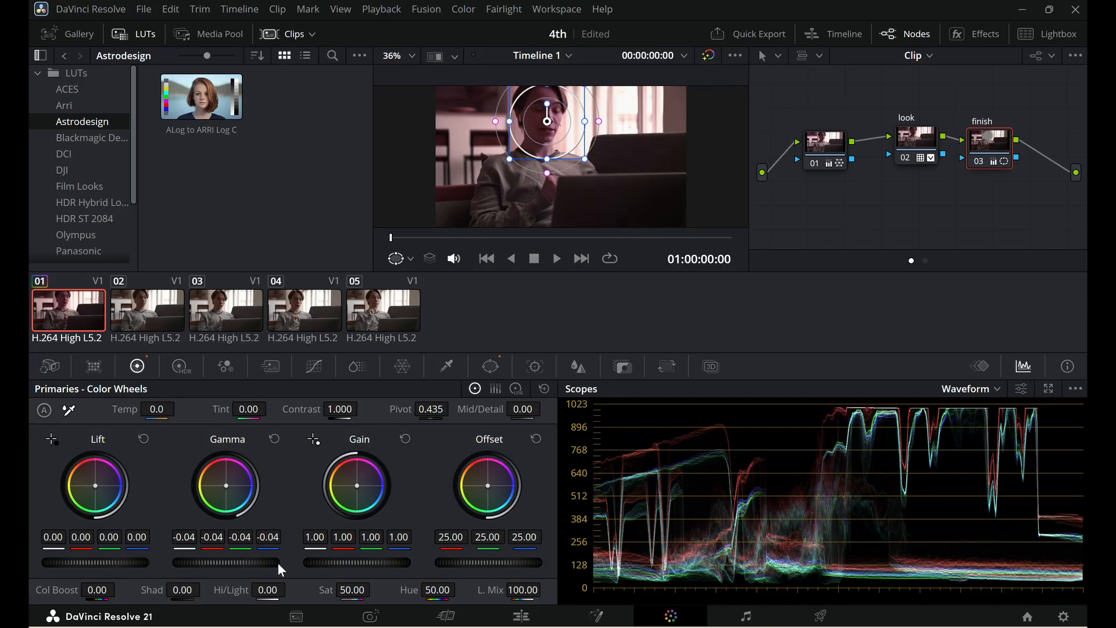
left_click(253, 10)
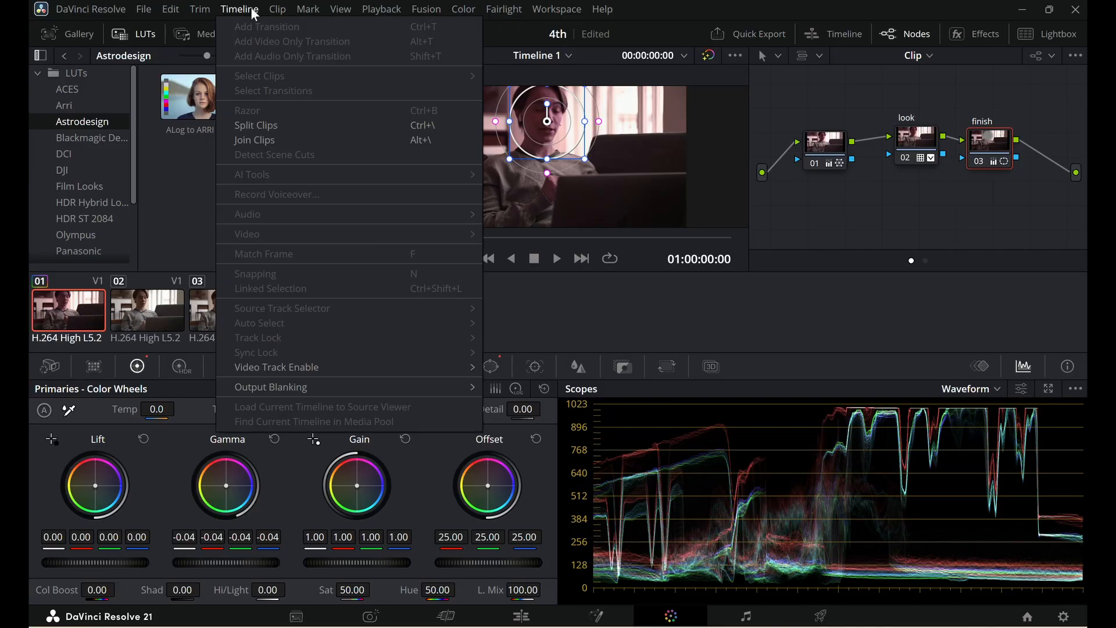
mouse_move(269, 389)
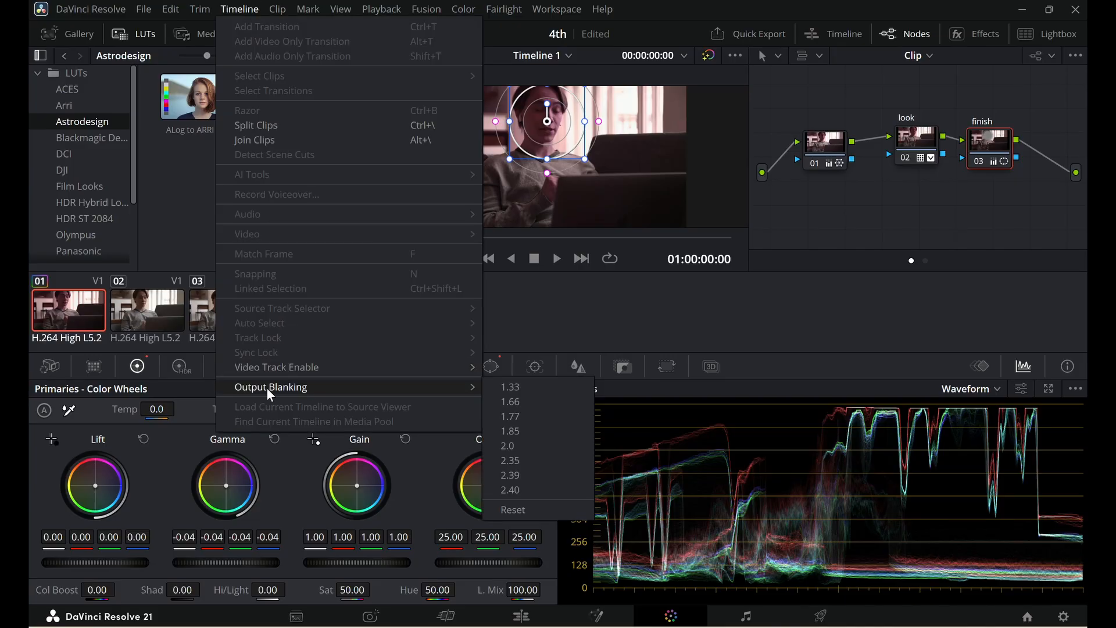
left_click(511, 387)
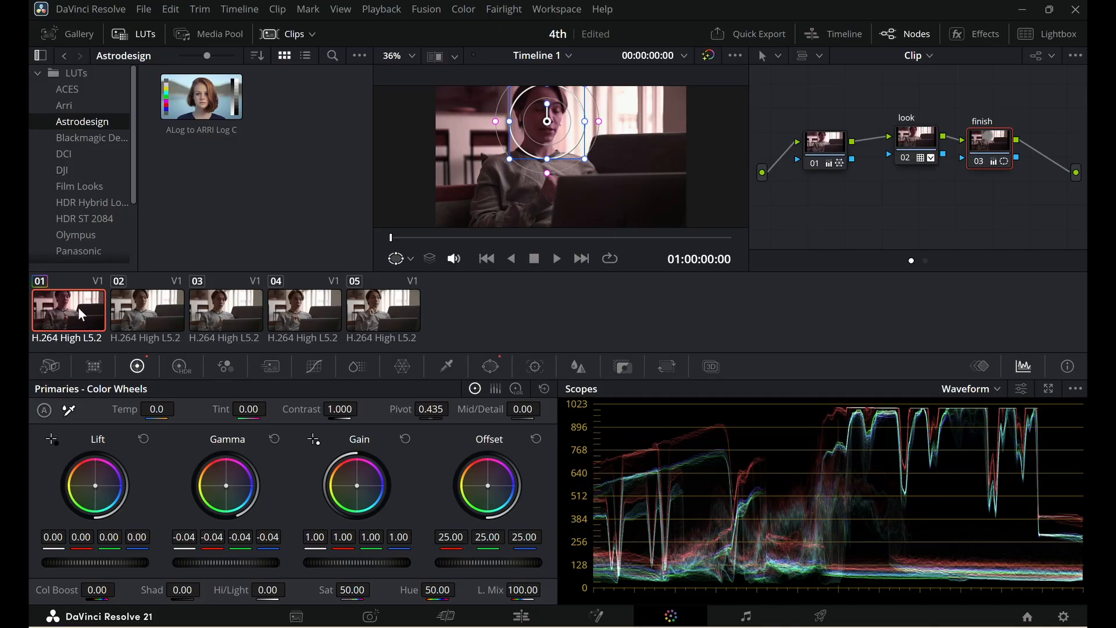
Apply the first clip's grade to the second clip and set its node 01 to gain 1.00 and gamma 0.02
right_click(128, 319)
left_click(141, 253)
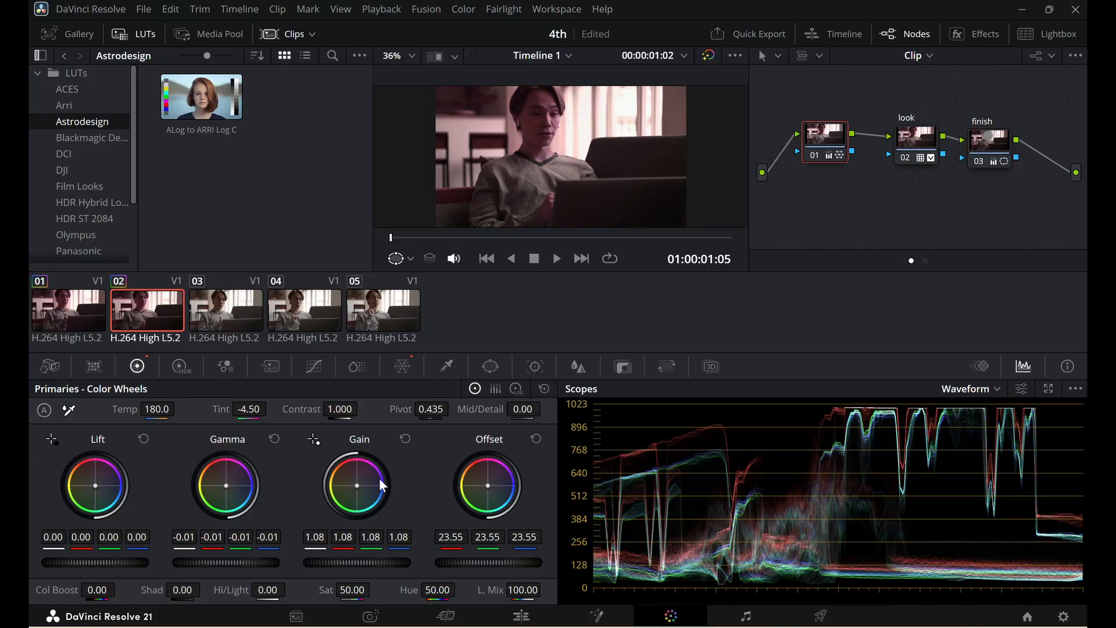
left_click_drag(367, 561, 348, 561)
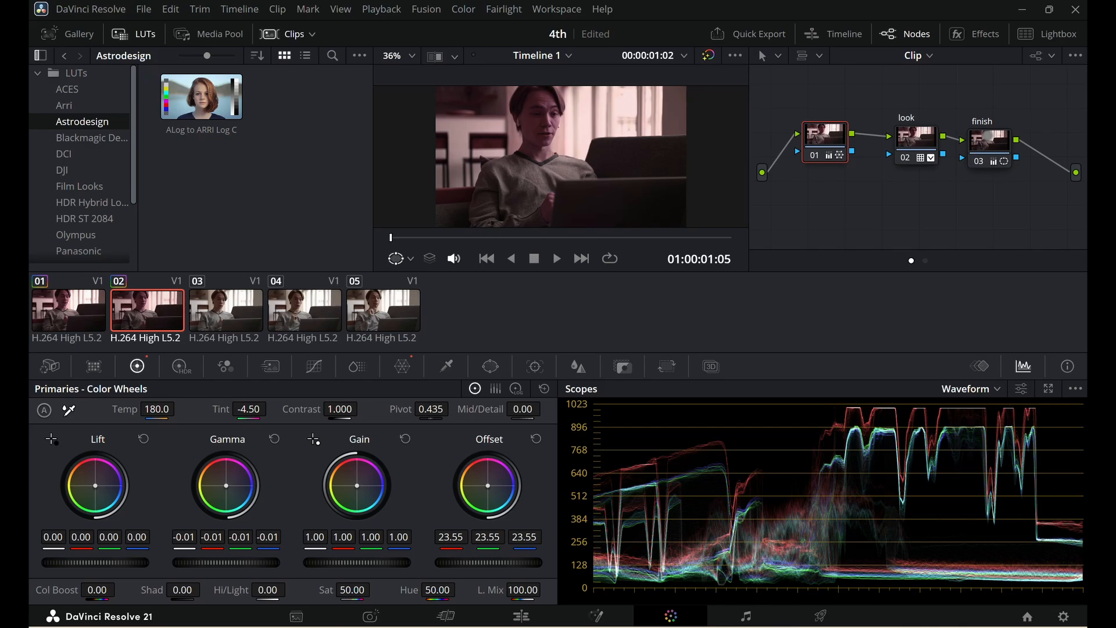
left_click_drag(256, 562, 271, 563)
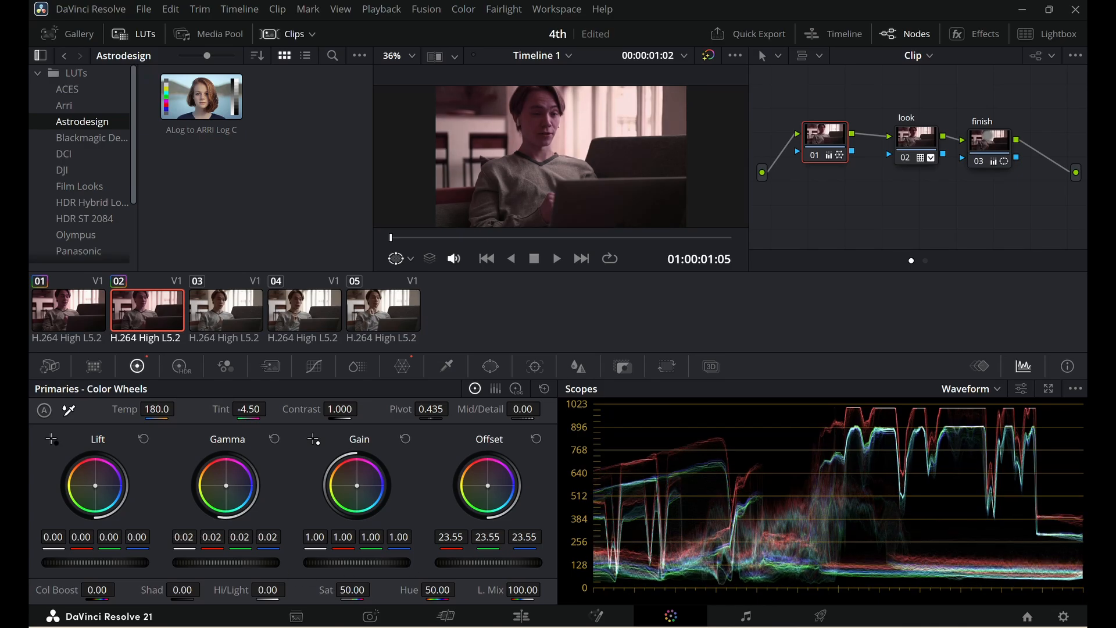